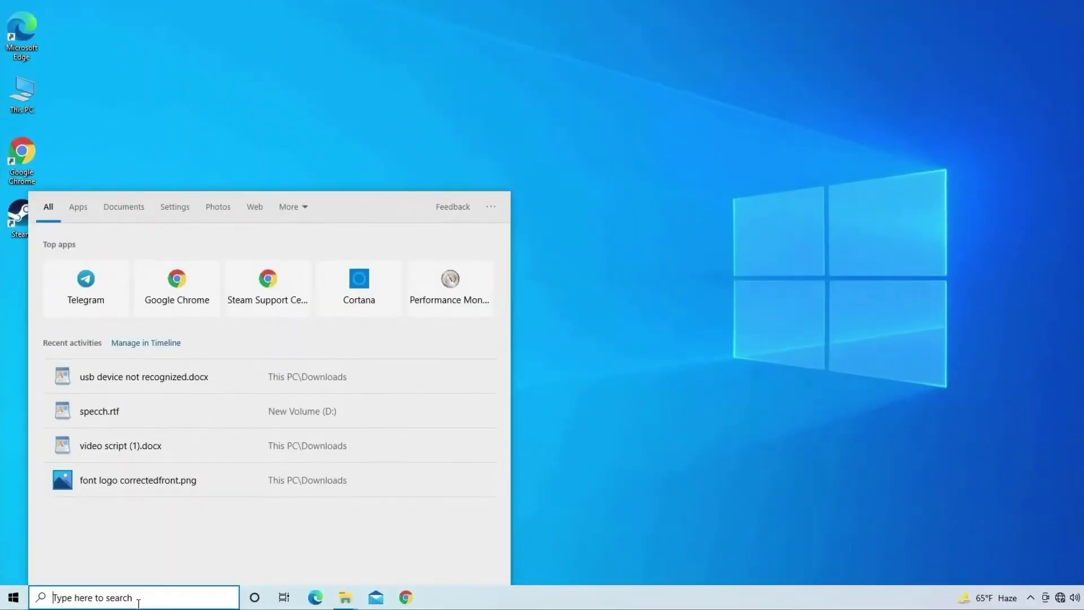
{"action": "type", "text": "CMD"}
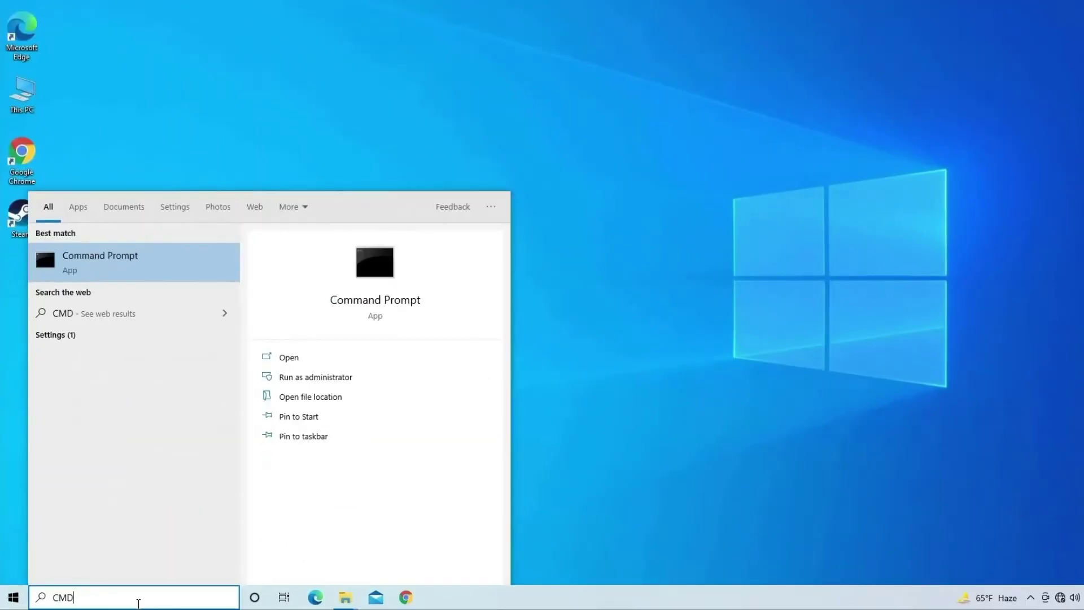
Run msdt.exe -id devicediagnostic in an administrator Command Prompt to launch the hardware troubleshooter.
{"action": "right_click", "coordinate": [113, 264]}
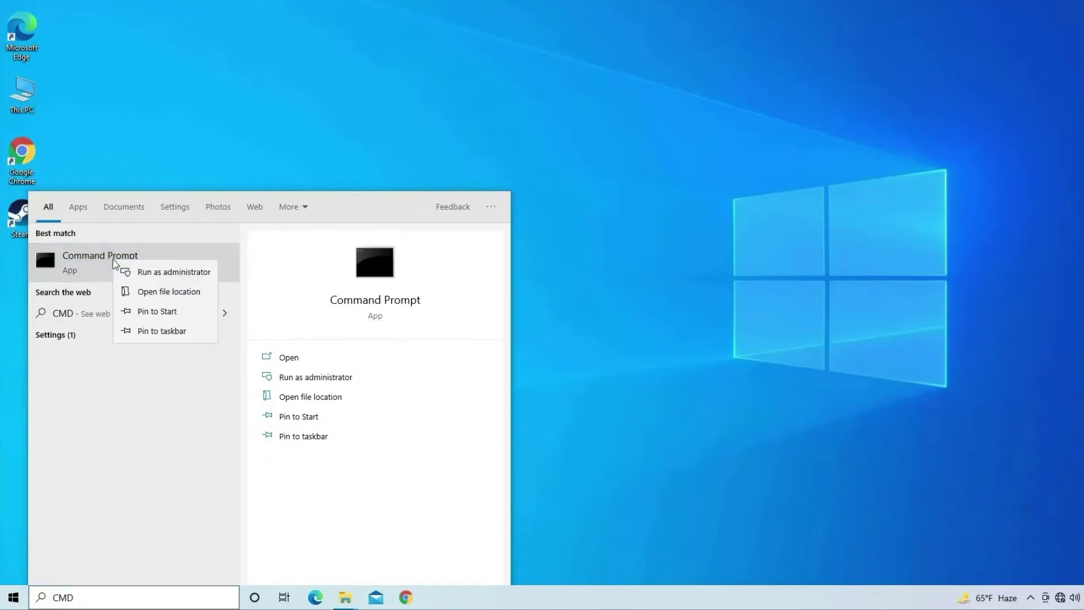
{"action": "left_click", "coordinate": [162, 273]}
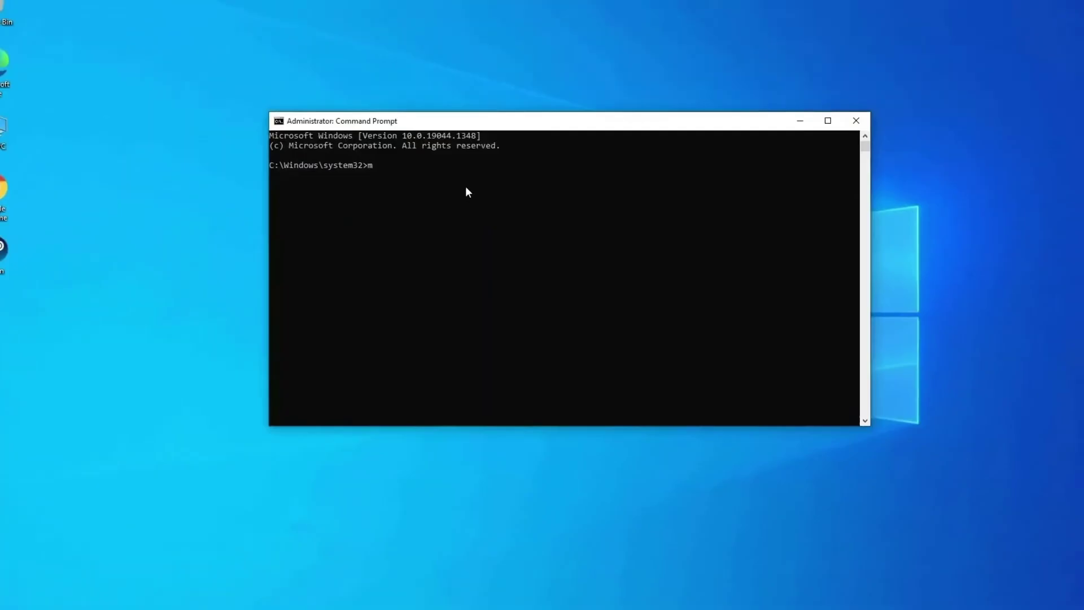
{"action": "type", "text": "msdt"}
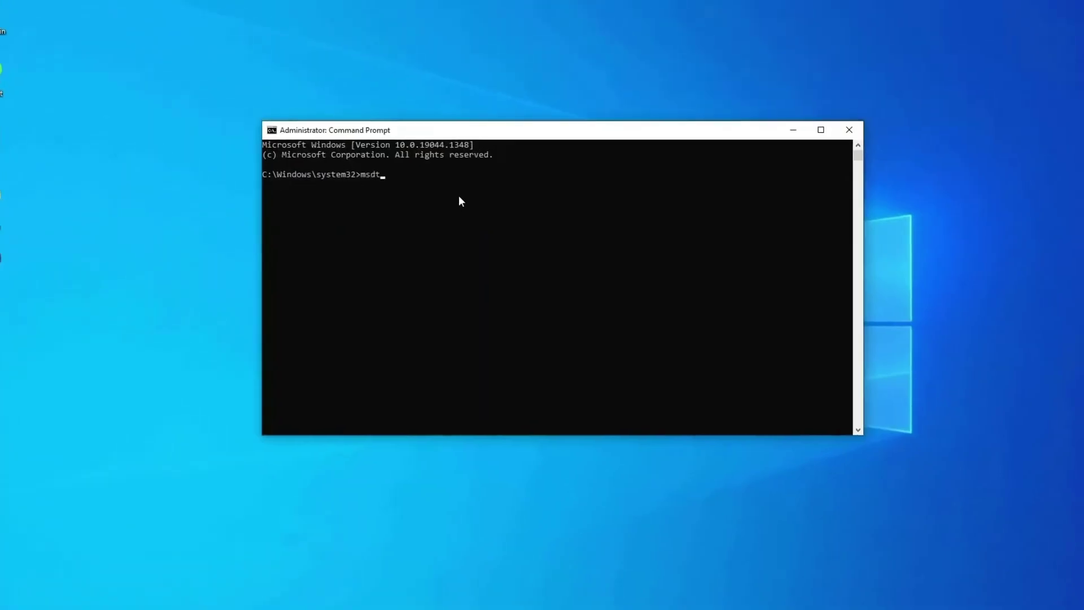
{"action": "type", "text": ".exe -id deviced"}
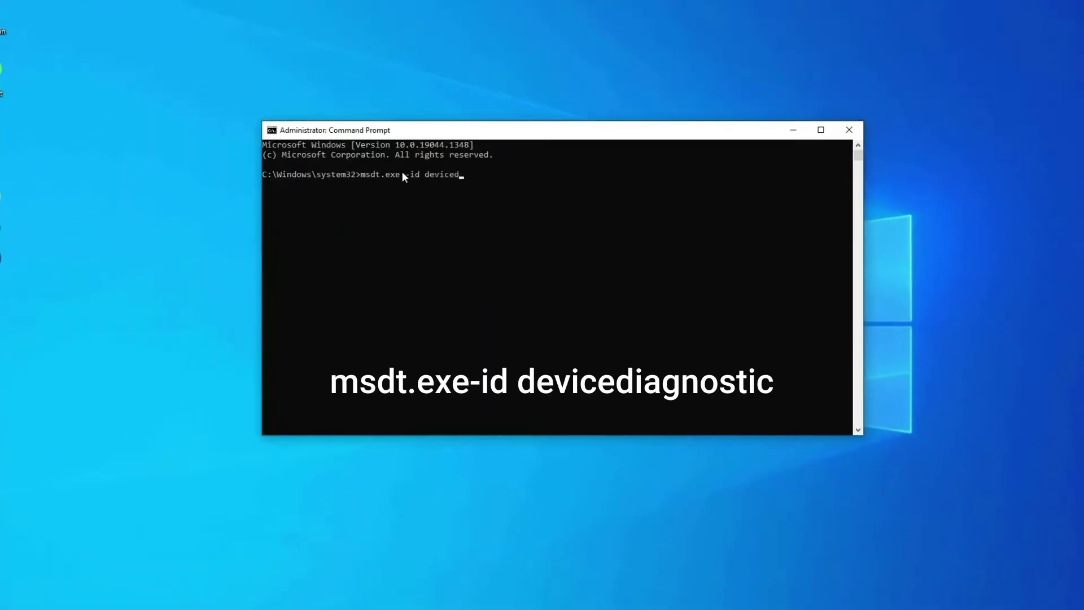
{"action": "type", "text": "iag"}
{"action": "type", "text": "nostic"}
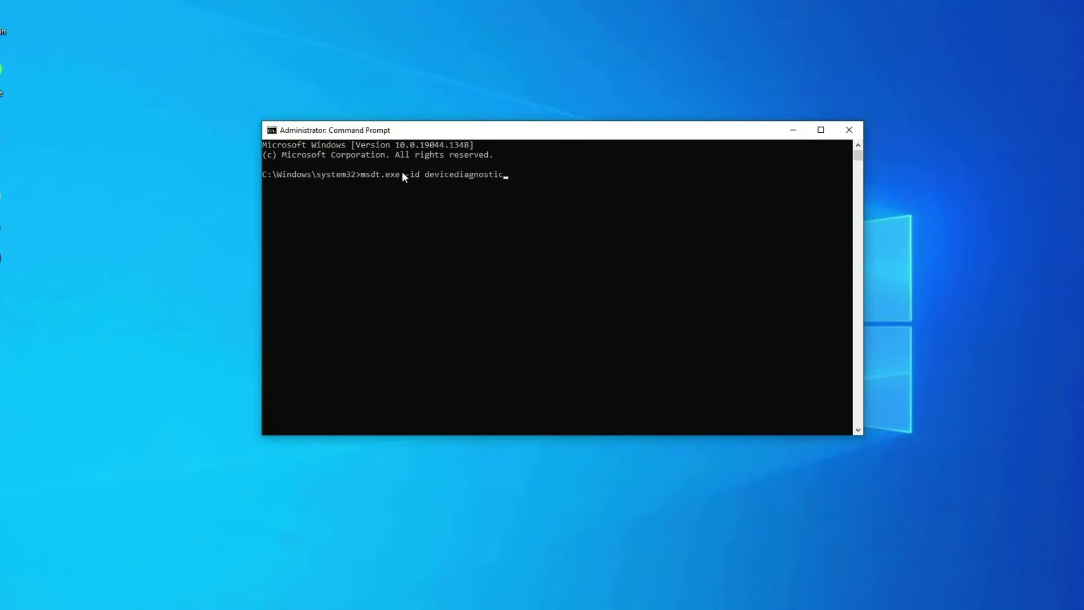
{"action": "key", "text": "Return"}
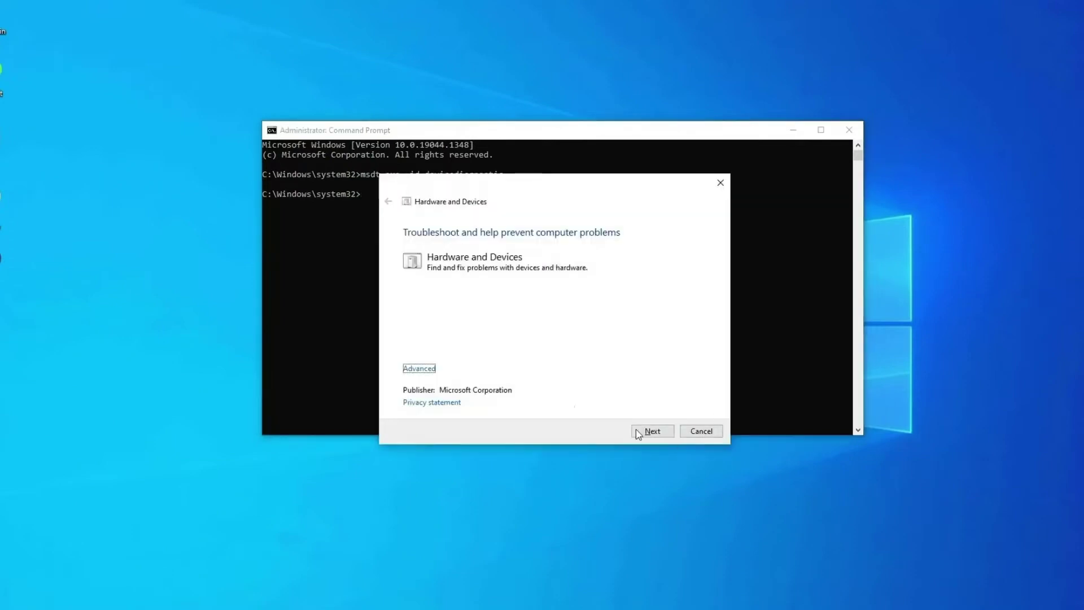
Keep 'Apply repairs automatically' under Advanced and start detecting hardware problems.
{"action": "left_click", "coordinate": [420, 370]}
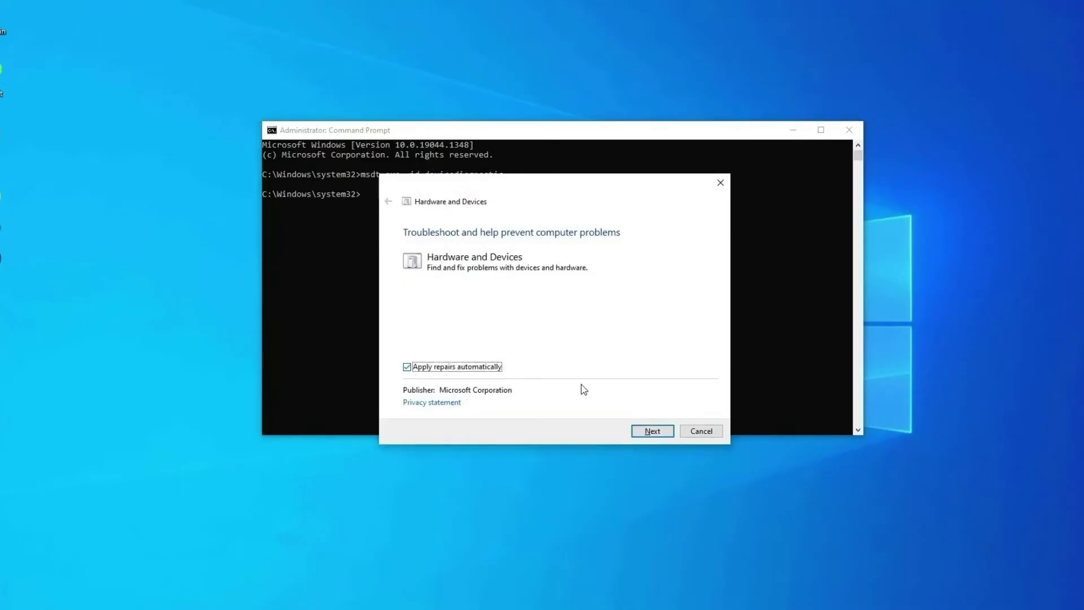
{"action": "left_click", "coordinate": [652, 432]}
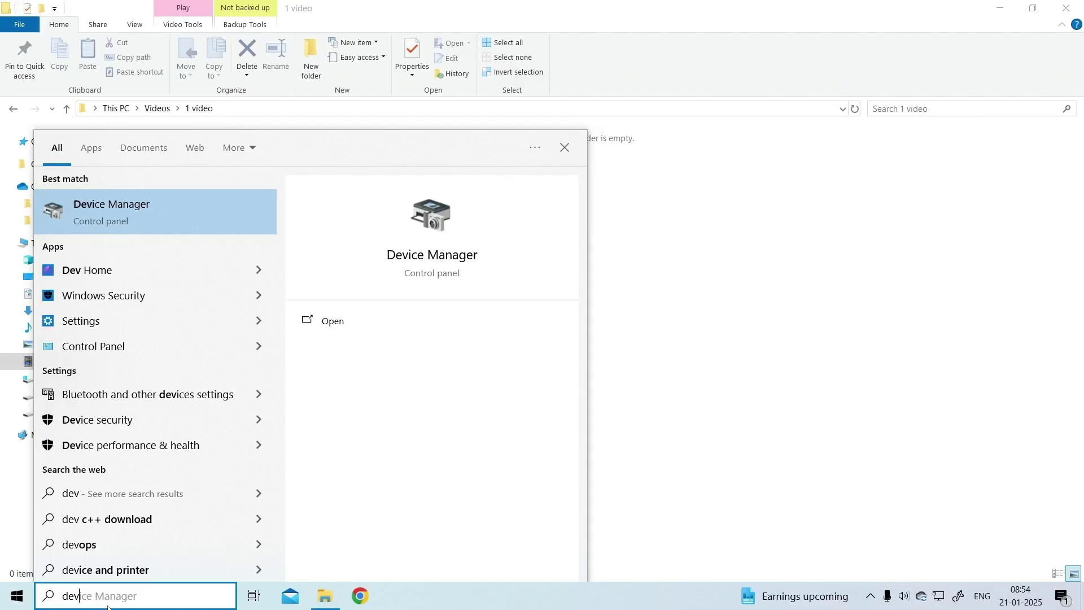
{"action": "type", "text": "mgmt"}
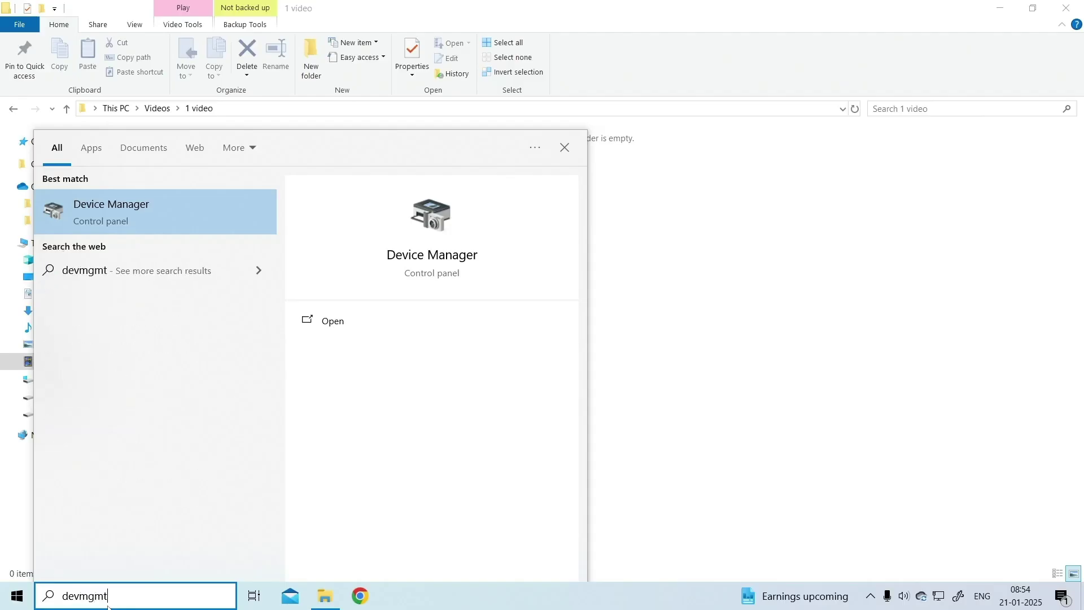
{"action": "type", "text": "."}
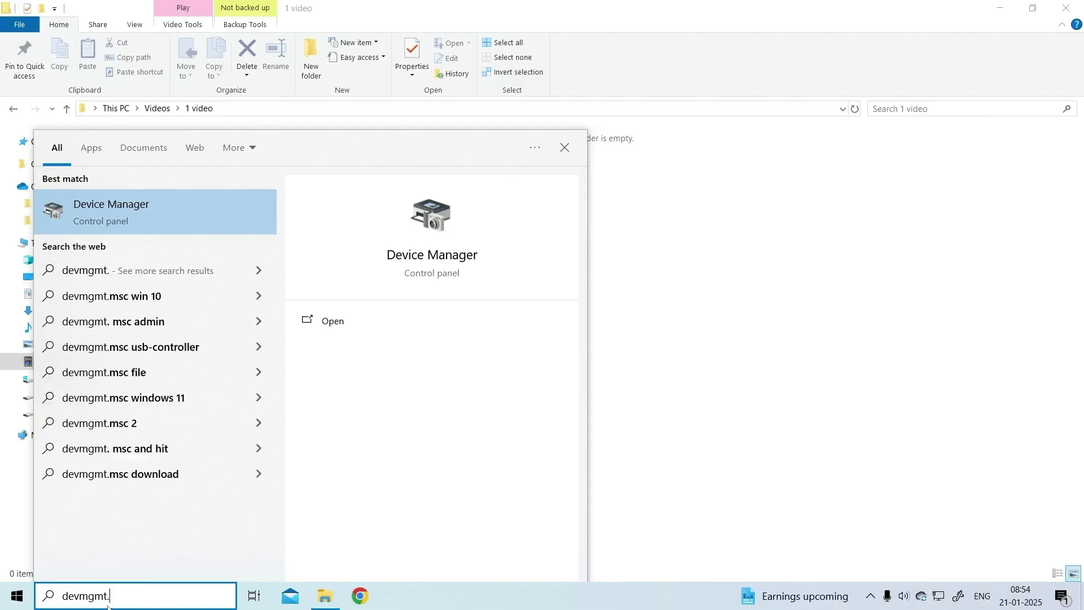
{"action": "type", "text": "msc"}
In Device Manager (devmgmt.msc), expand USB controllers and choose Uninstall for the USB Mass Storage Device.
{"action": "key", "text": "Return"}
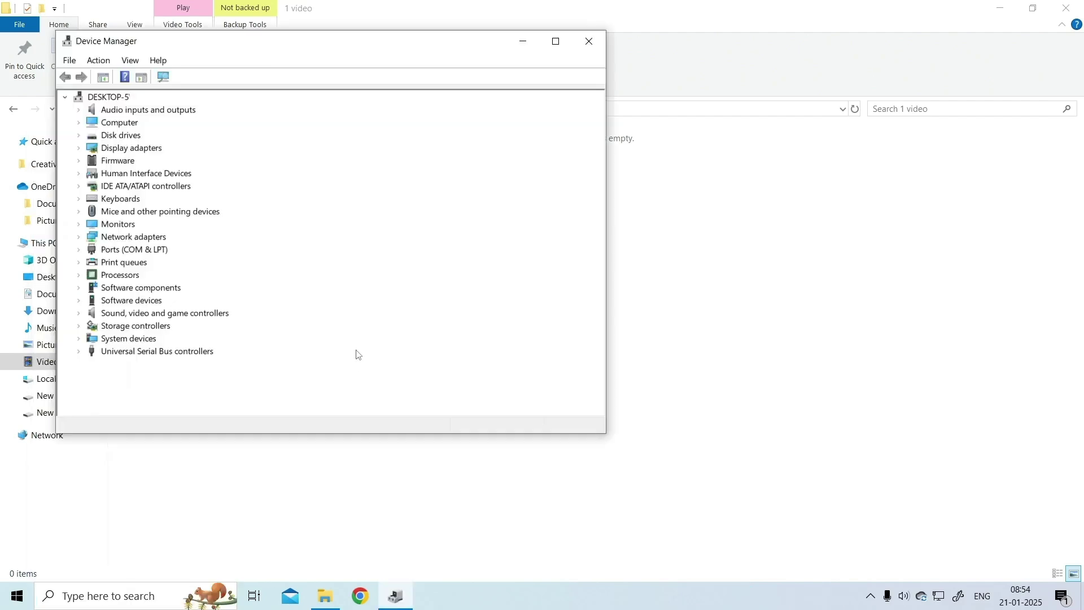
{"action": "double_click", "coordinate": [149, 352]}
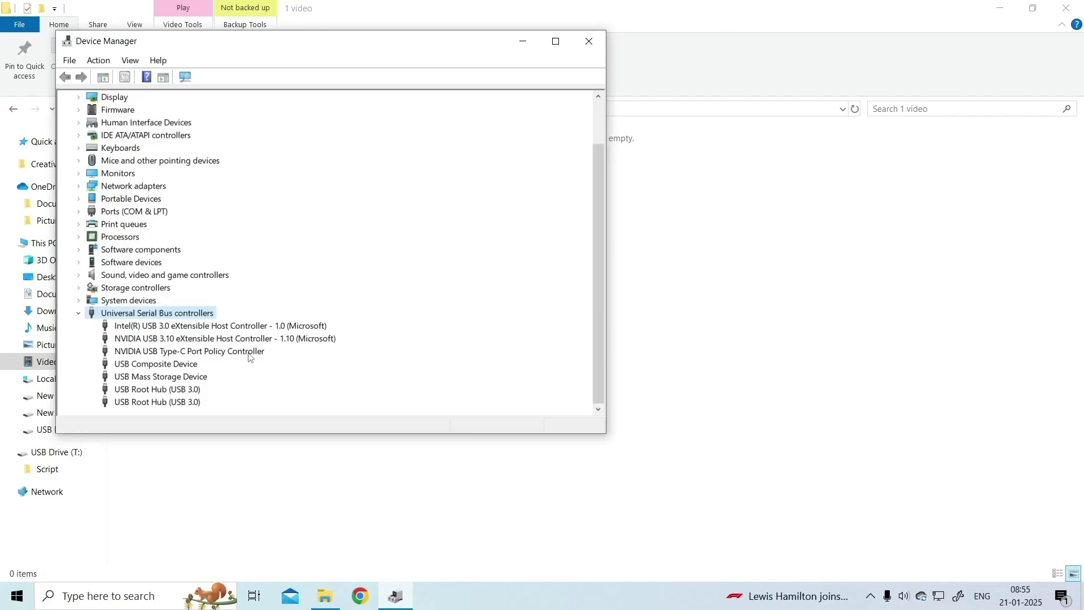
{"action": "left_click", "coordinate": [203, 376]}
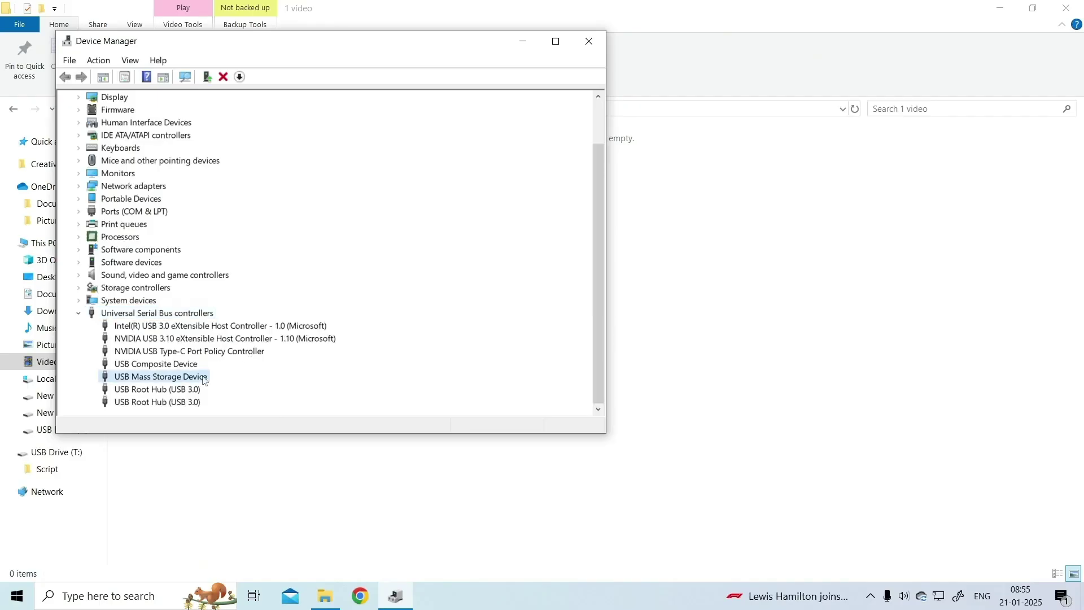
{"action": "right_click", "coordinate": [206, 381]}
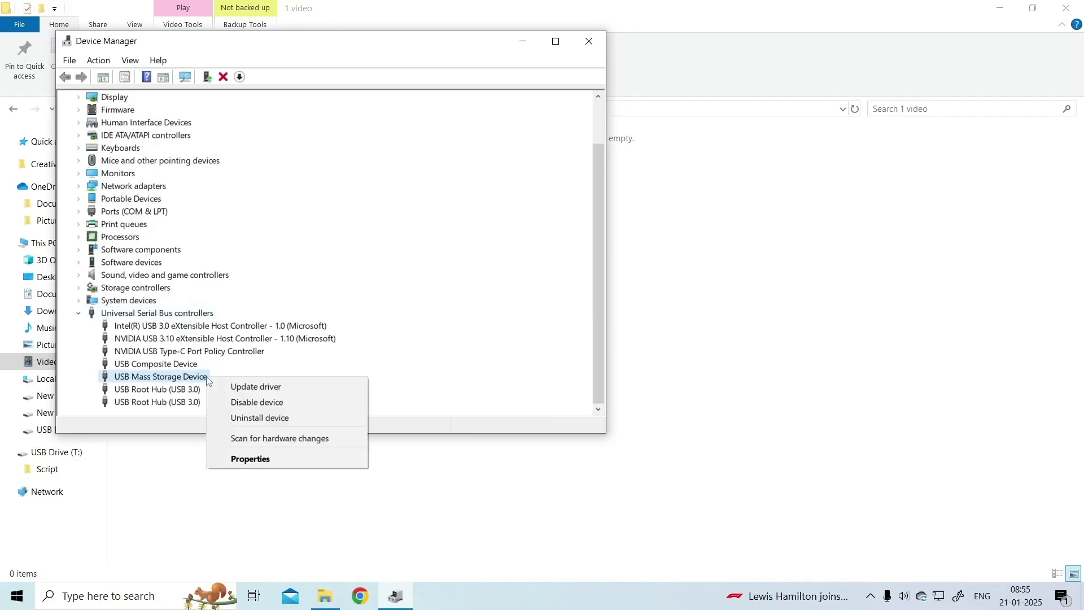
{"action": "key", "text": "Down"}
{"action": "key", "text": "Down"}
{"action": "key", "text": "Down"}
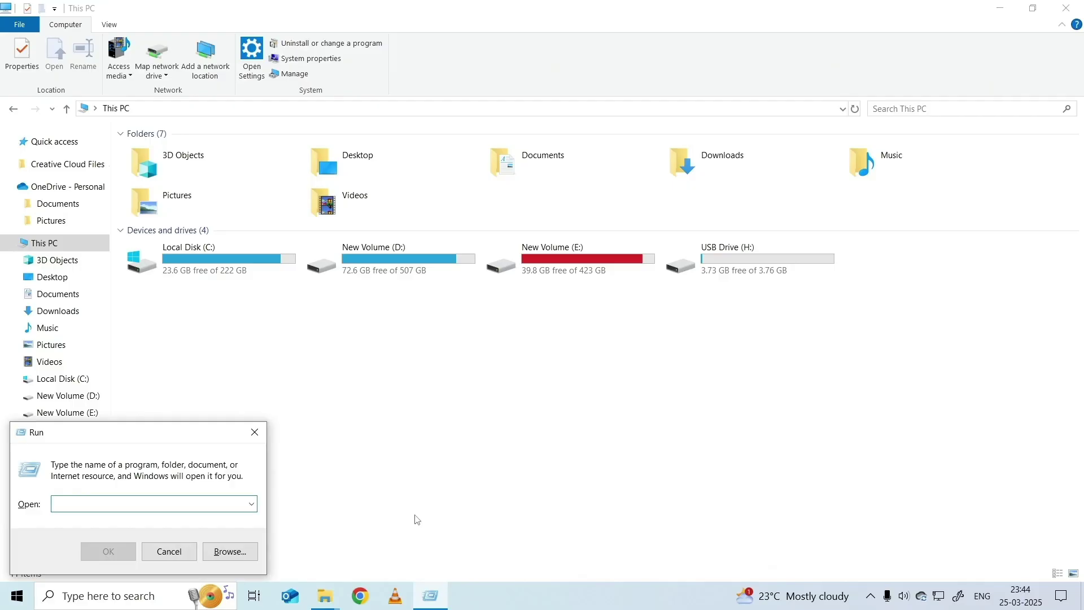
{"action": "type", "text": "cmd"}
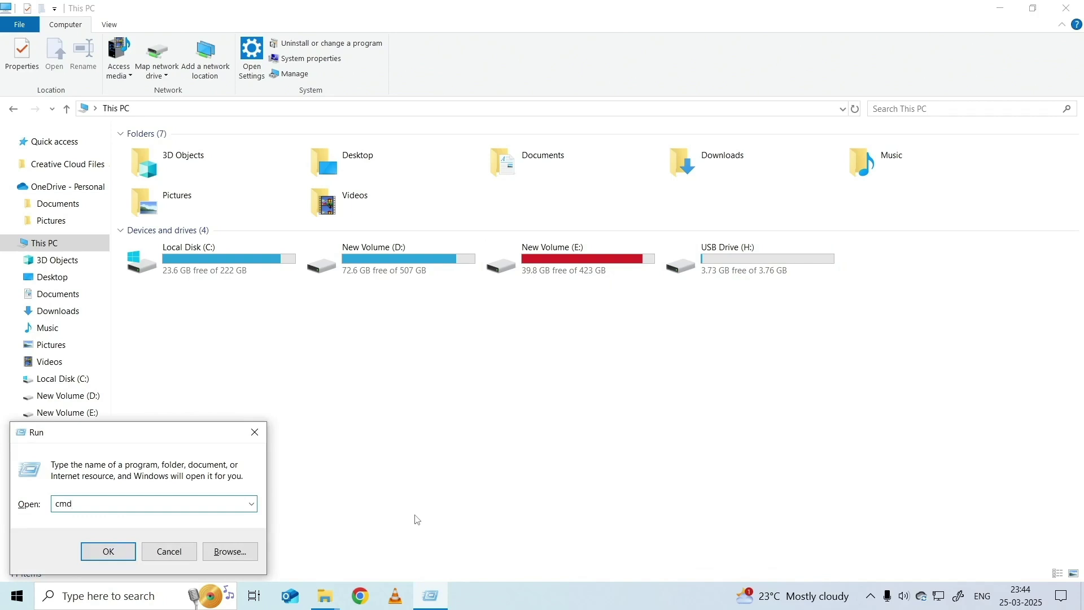
From Run, start cmd and execute chkdsk h: /f/r on the USB drive.
{"action": "key", "text": "Return"}
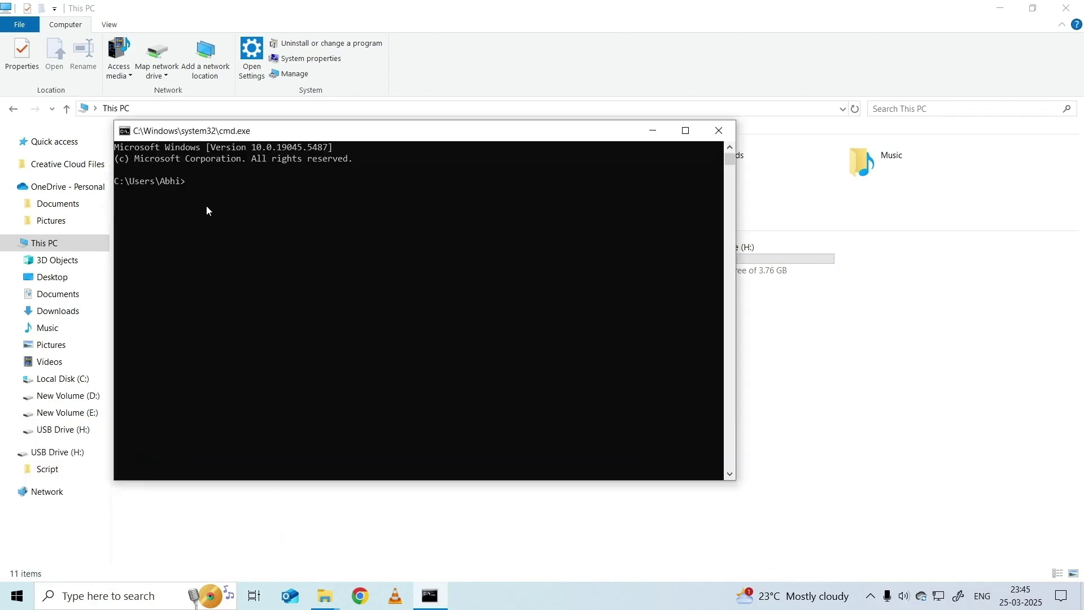
{"action": "type", "text": "chkd"}
{"action": "type", "text": "sk h: /f/r"}
{"action": "key", "text": "Return"}
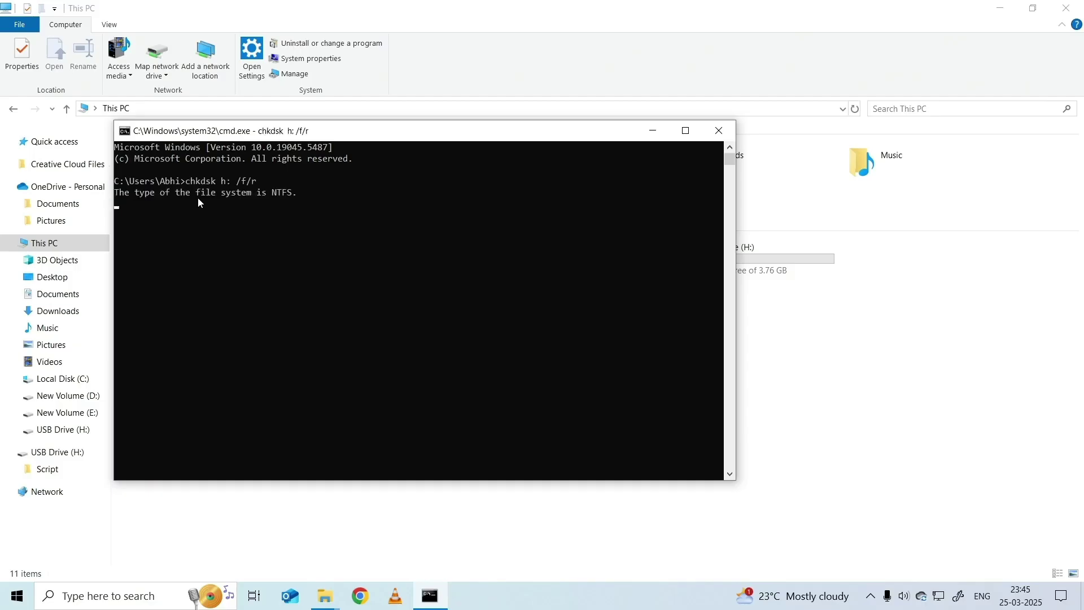